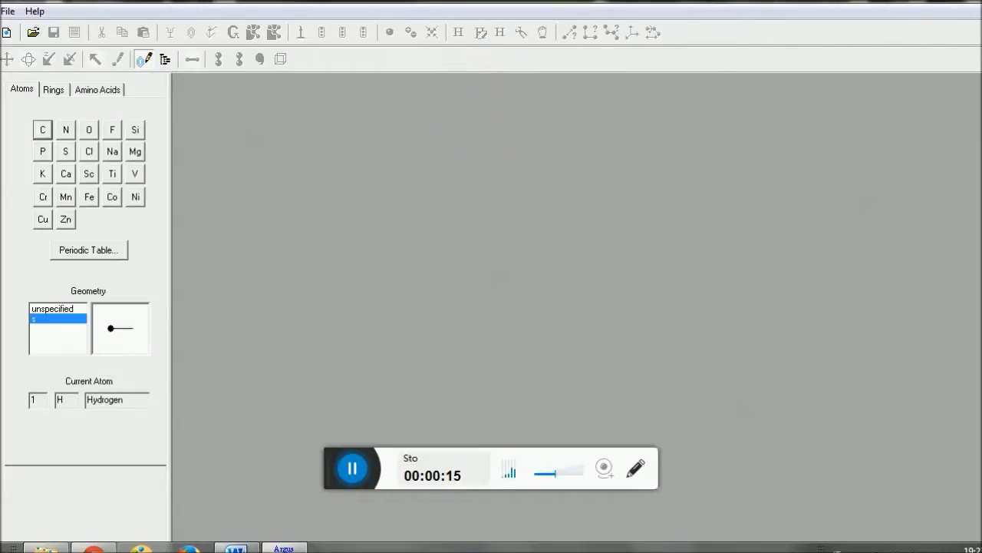
# - Create a new molecule document and set hydrogen with s geometry as the current atom from the periodic table
pyautogui.click(6, 11)
pyautogui.click(31, 28)
pyautogui.moveTo(602, 280)
pyautogui.mouseDown()
pyautogui.moveTo(406, 140)
pyautogui.moveTo(535, 186)
pyautogui.moveTo(543, 267)
pyautogui.moveTo(582, 265)
pyautogui.moveTo(600, 284)
pyautogui.mouseUp()
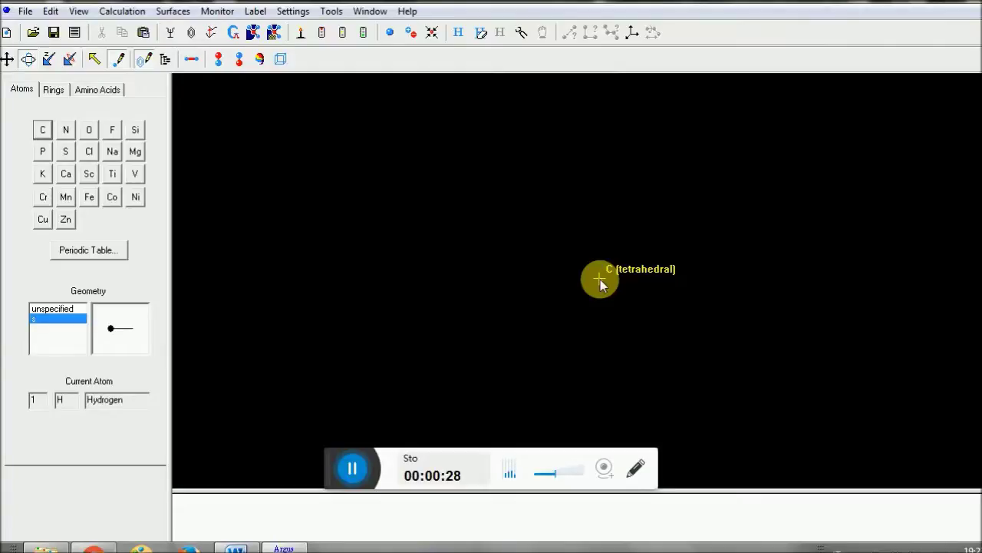
pyautogui.moveTo(599, 284); pyautogui.dragTo(98, 258)
pyautogui.click(88, 250)
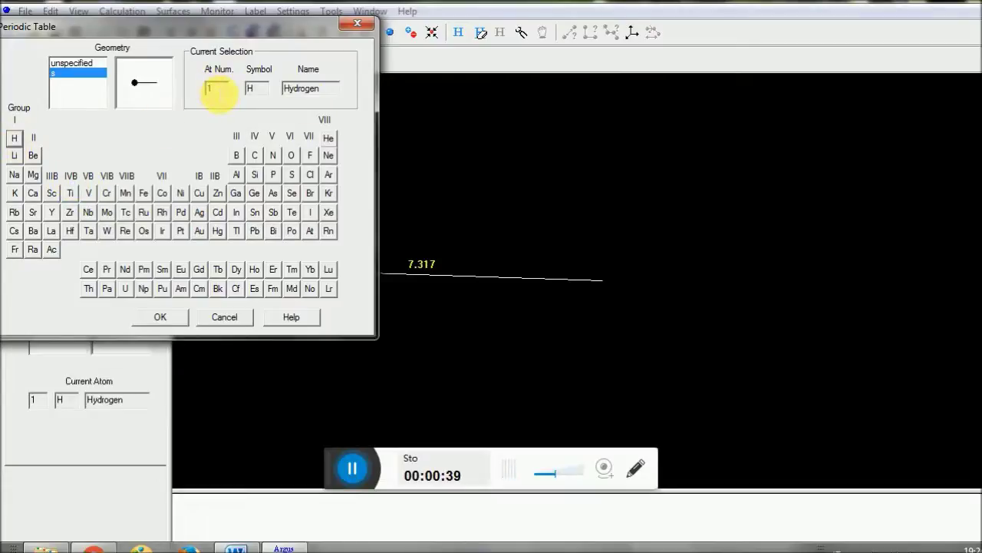
pyautogui.click(265, 90)
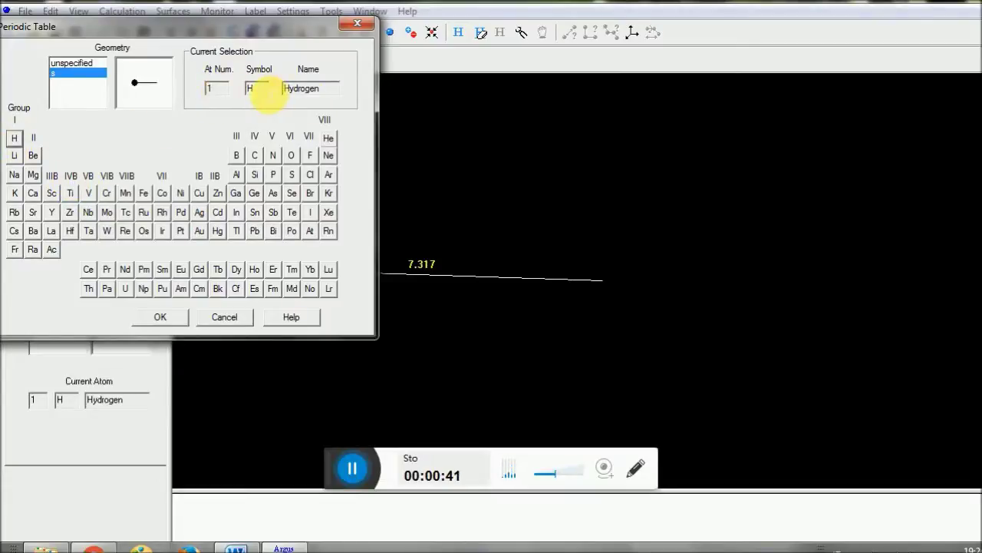
pyautogui.click(177, 317)
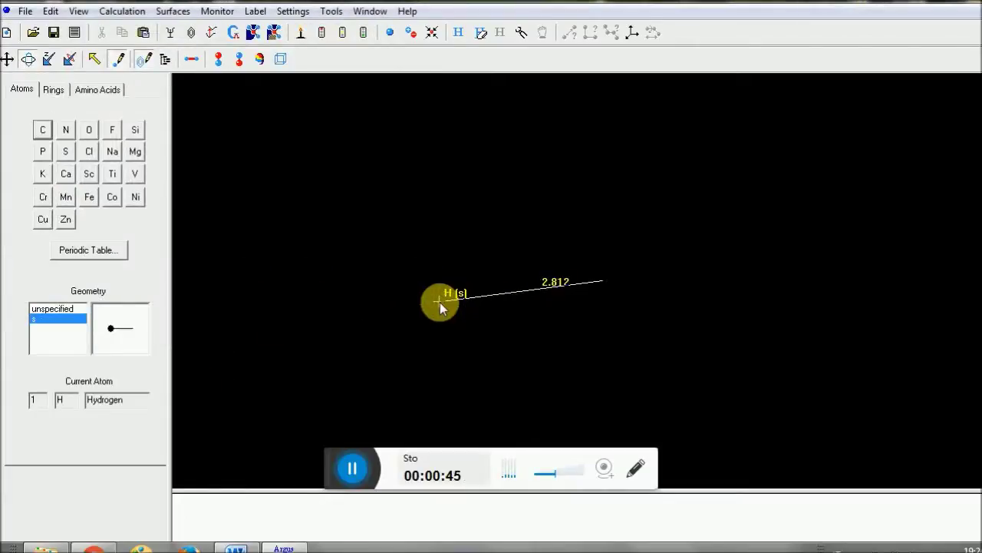
# - Enable automatic bonds and place two hydrogen atoms about 1.07 apart near the centre of the workspace as a bonded pair
pyautogui.click(601, 281)
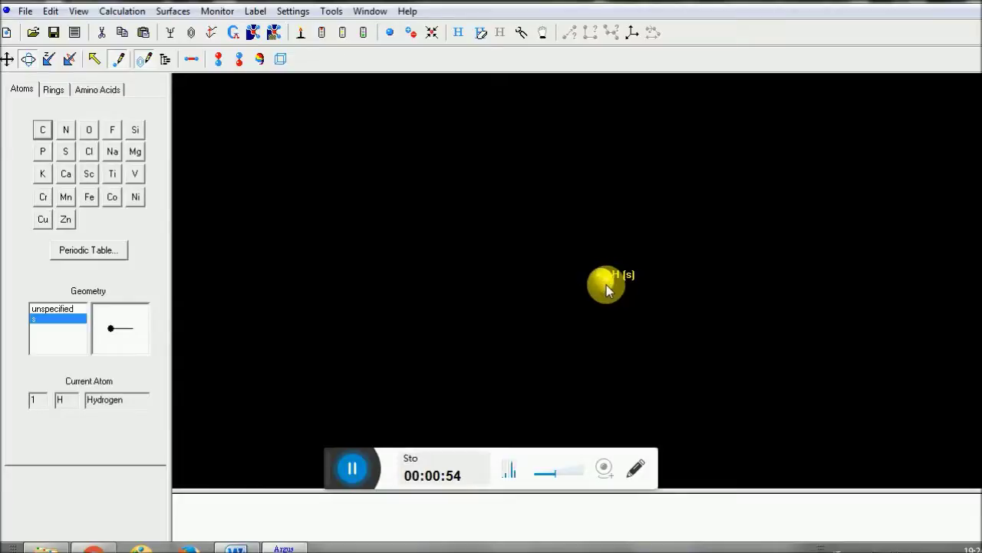
pyautogui.moveTo(606, 285); pyautogui.dragTo(194, 68)
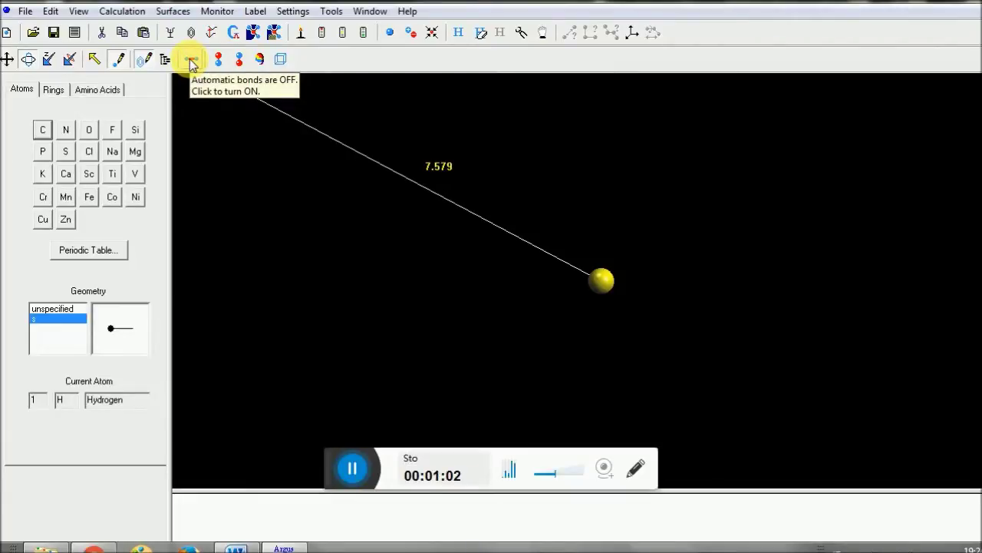
pyautogui.moveTo(192, 65); pyautogui.dragTo(543, 264)
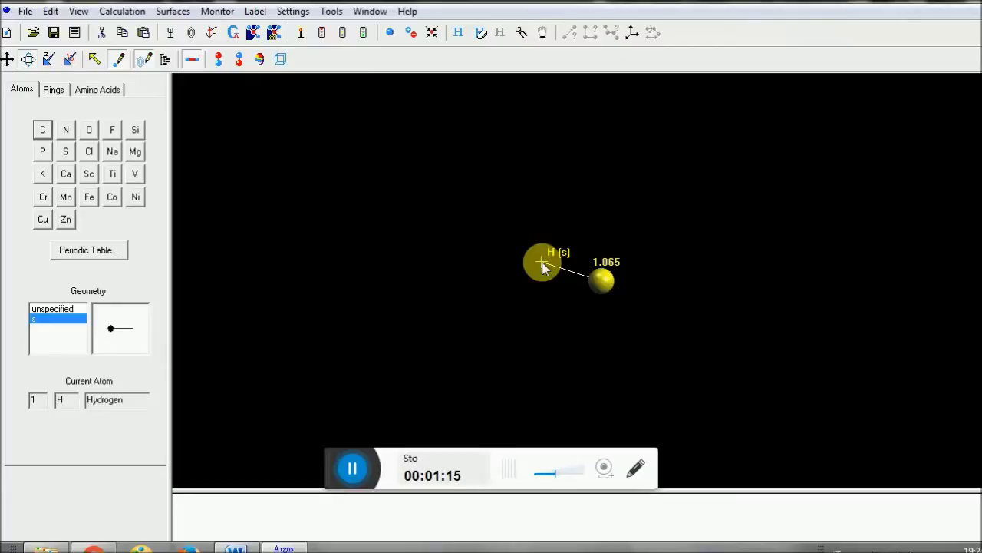
pyautogui.moveTo(543, 264); pyautogui.dragTo(95, 60)
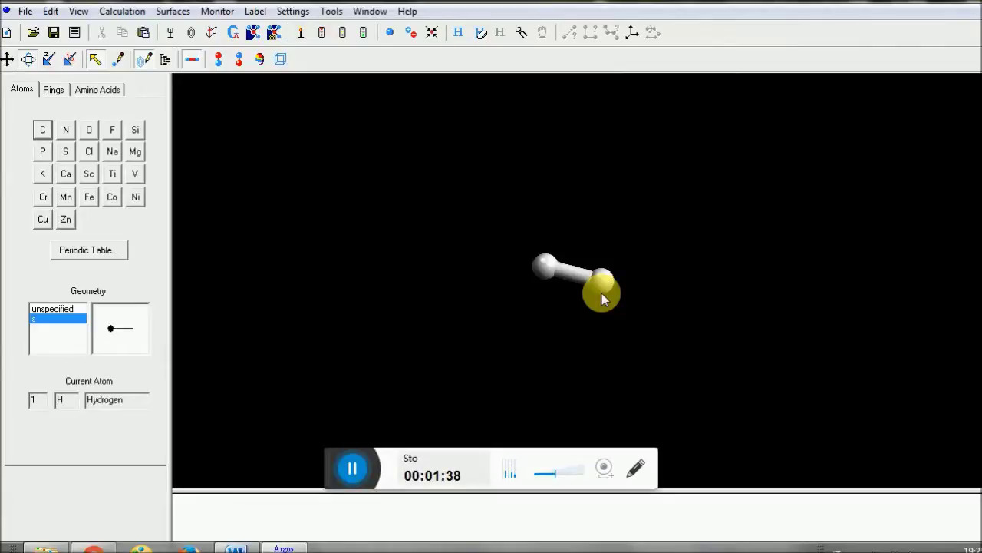
pyautogui.moveTo(601, 293); pyautogui.dragTo(615, 282)
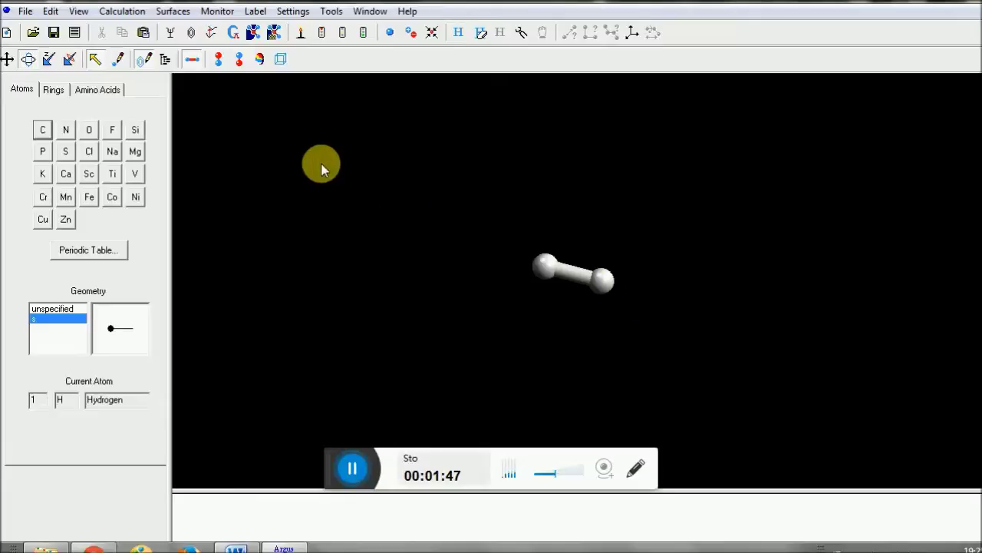
# - Start a geometry optimization of the hydrogen molecule using the UFF molecular mechanics method
pyautogui.click(129, 14)
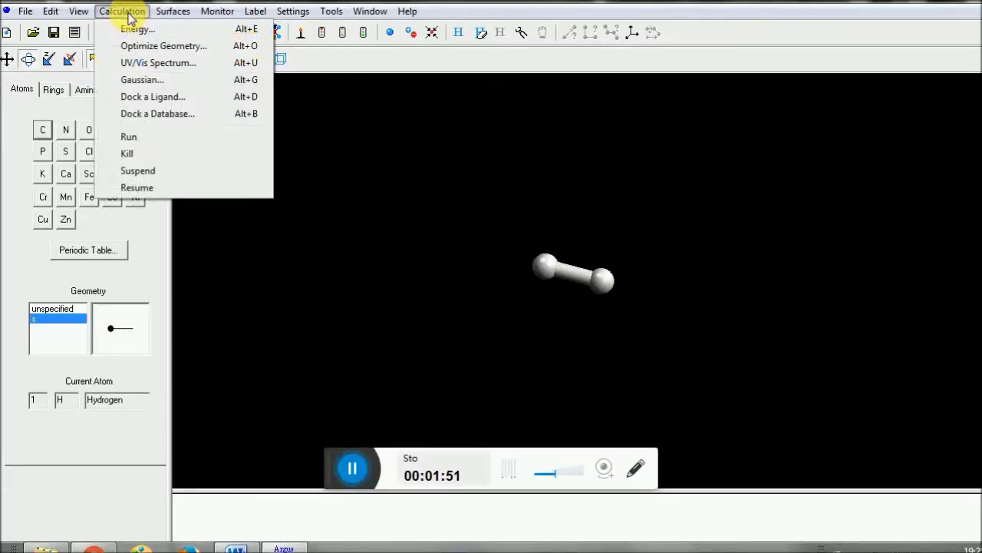
pyautogui.click(165, 47)
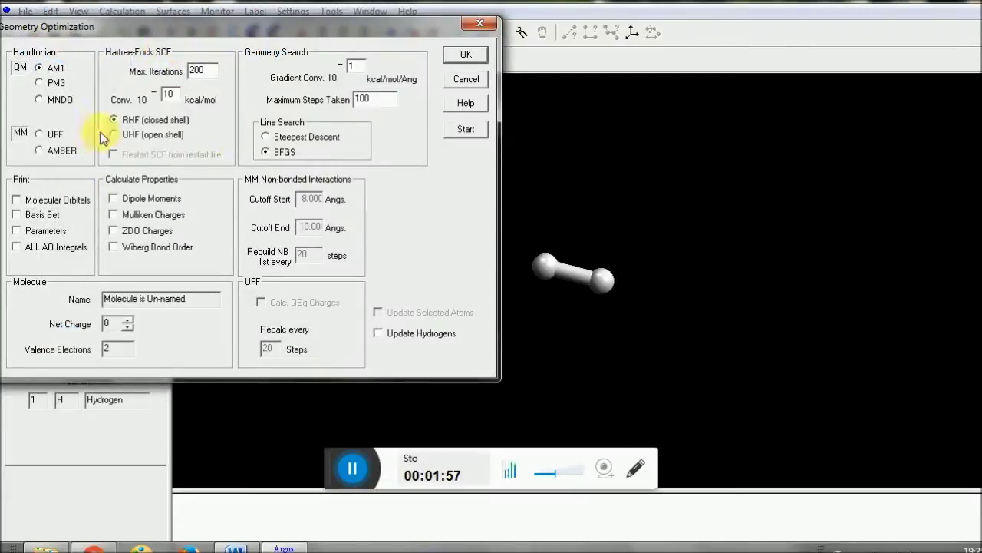
pyautogui.click(39, 134)
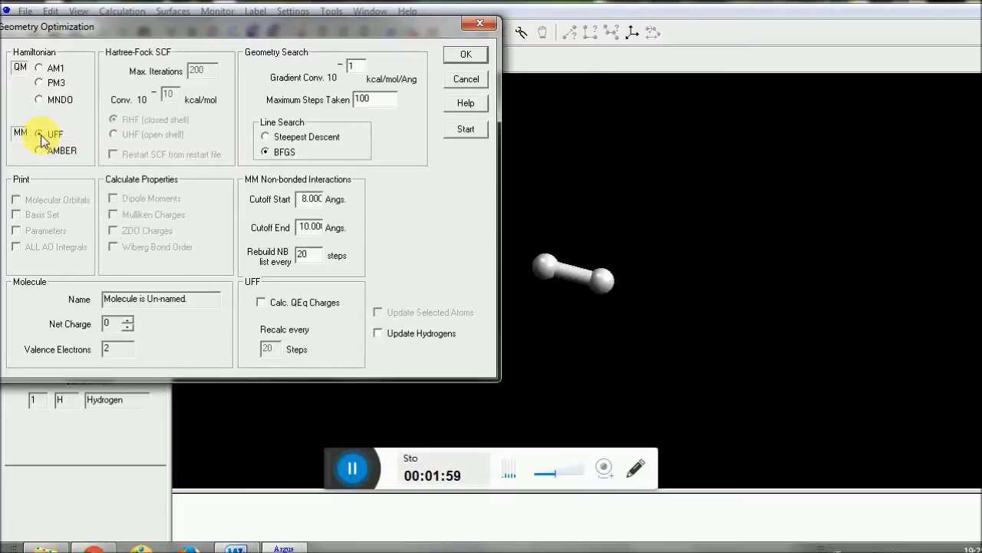
pyautogui.click(473, 58)
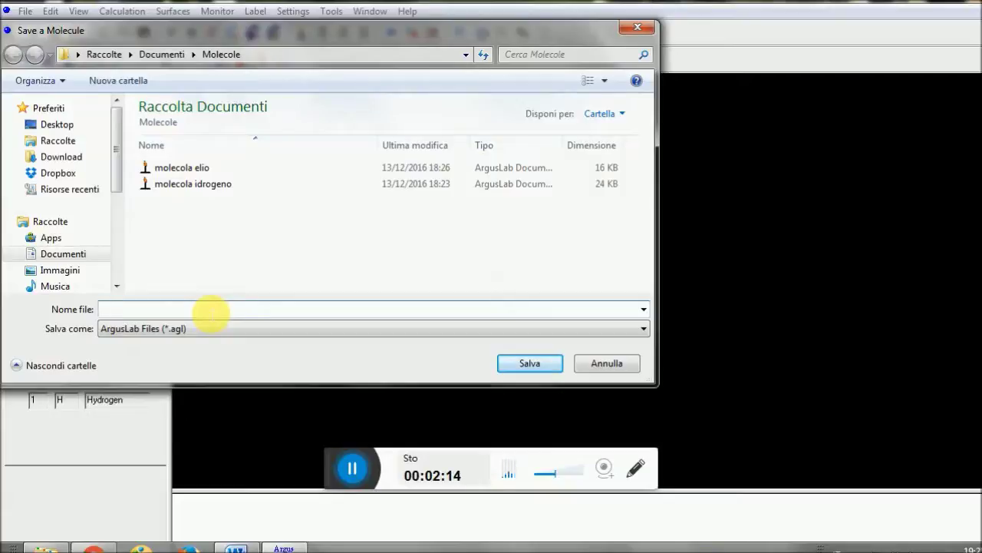
# - Save the molecule as "molecola idrogeno 1" in the Molecole folder to run the optimization
pyautogui.write('molecola isrogeno')
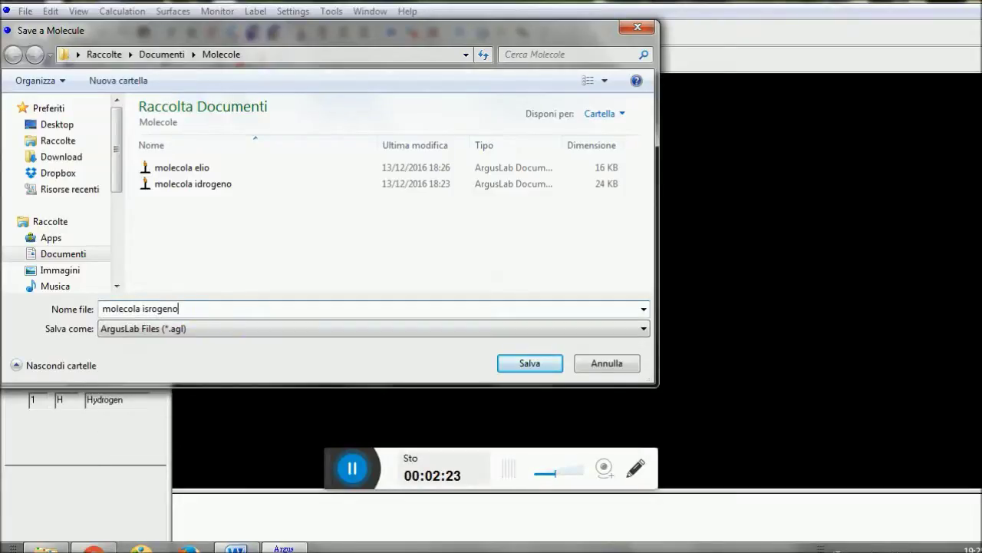
pyautogui.write(' 1')
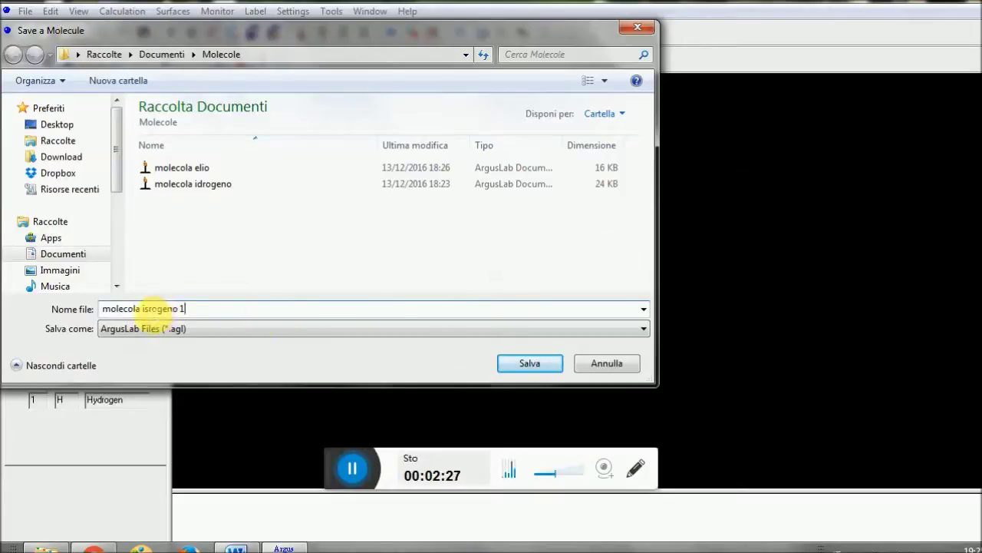
pyautogui.moveTo(142, 309); pyautogui.dragTo(150, 308)
pyautogui.write('id')
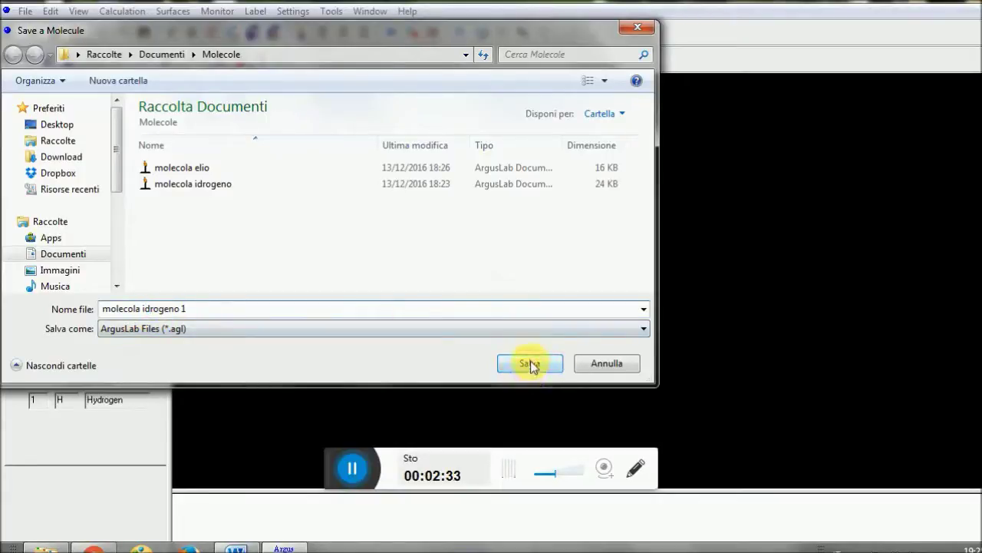
pyautogui.click(530, 362)
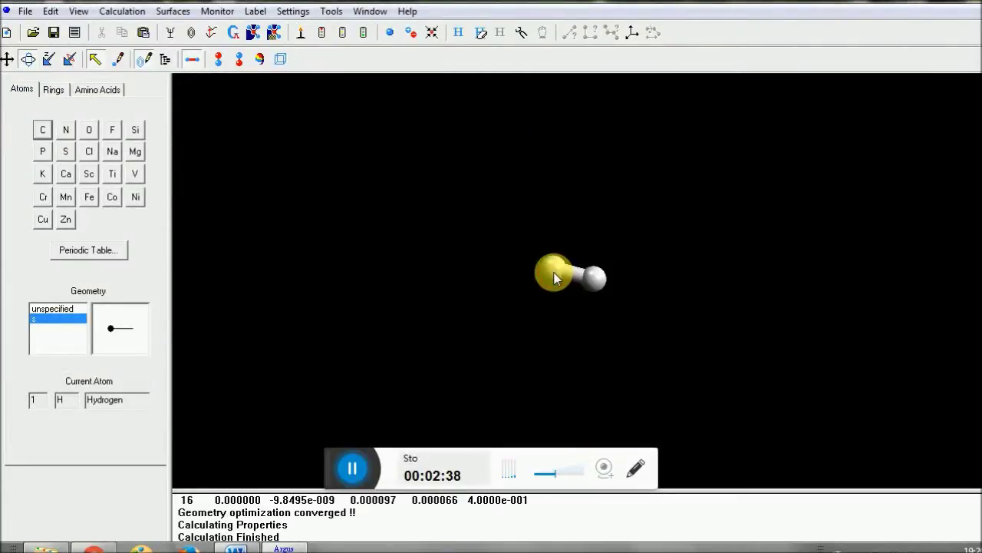
# - Select both hydrogen atoms and display the distance between them on the model
pyautogui.moveTo(550, 306); pyautogui.dragTo(536, 361)
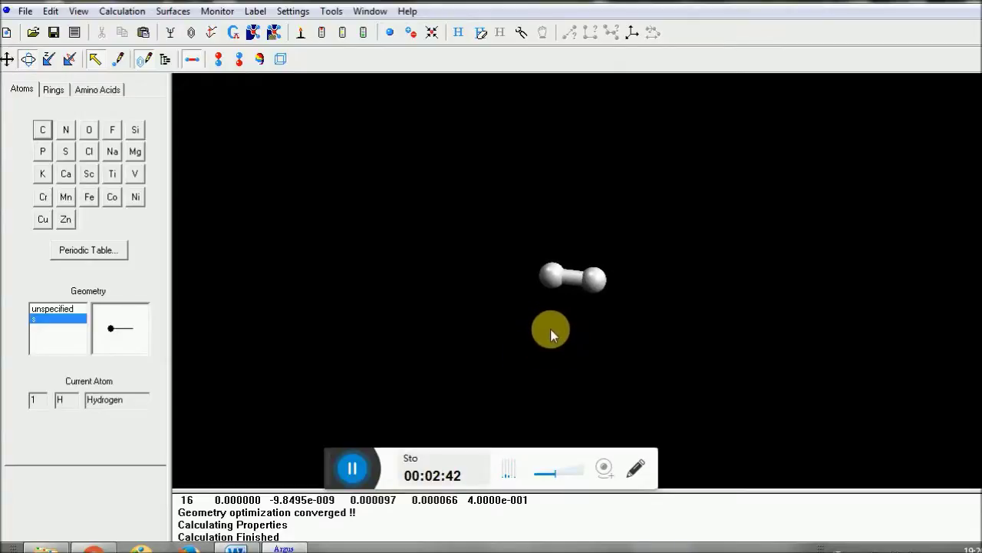
pyautogui.moveTo(543, 306); pyautogui.dragTo(542, 341)
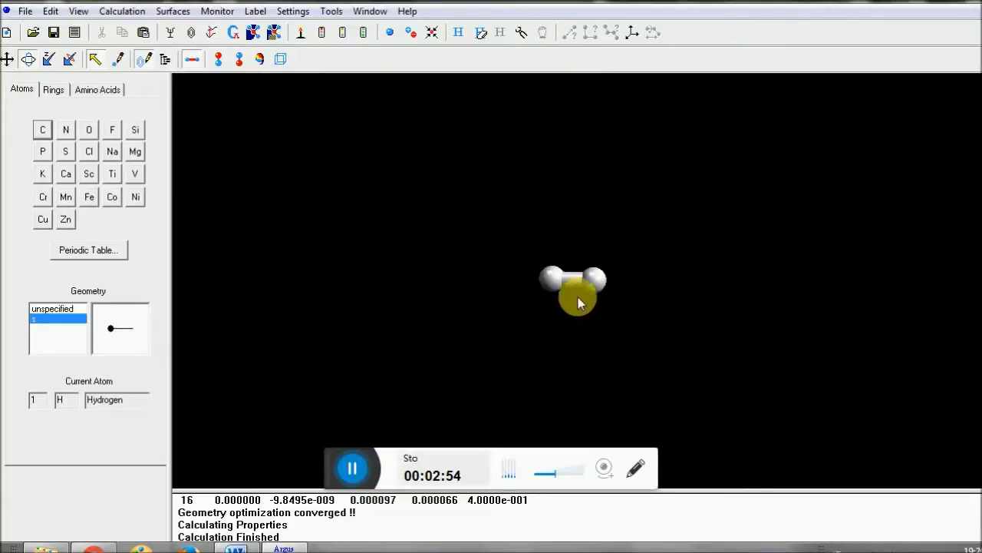
pyautogui.click(552, 282)
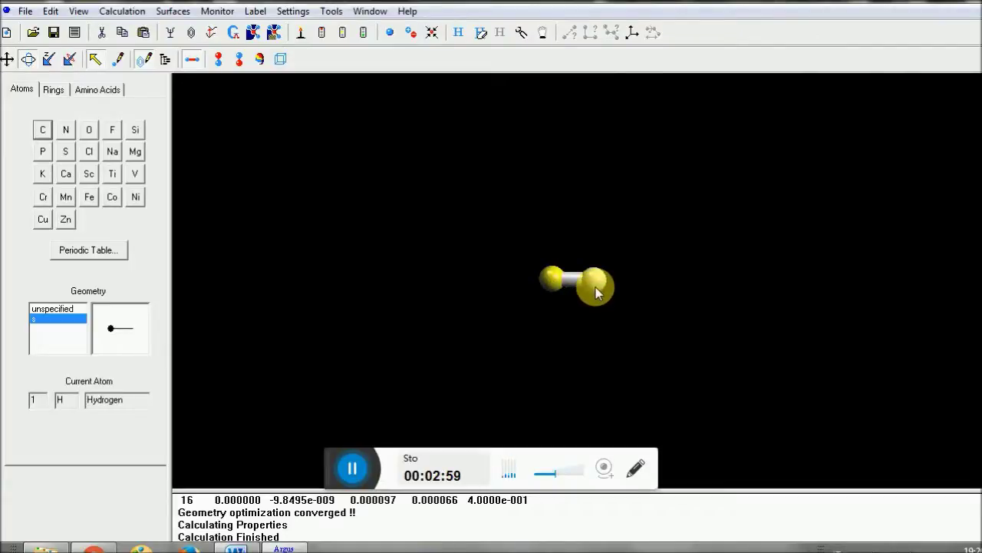
pyautogui.click(598, 281)
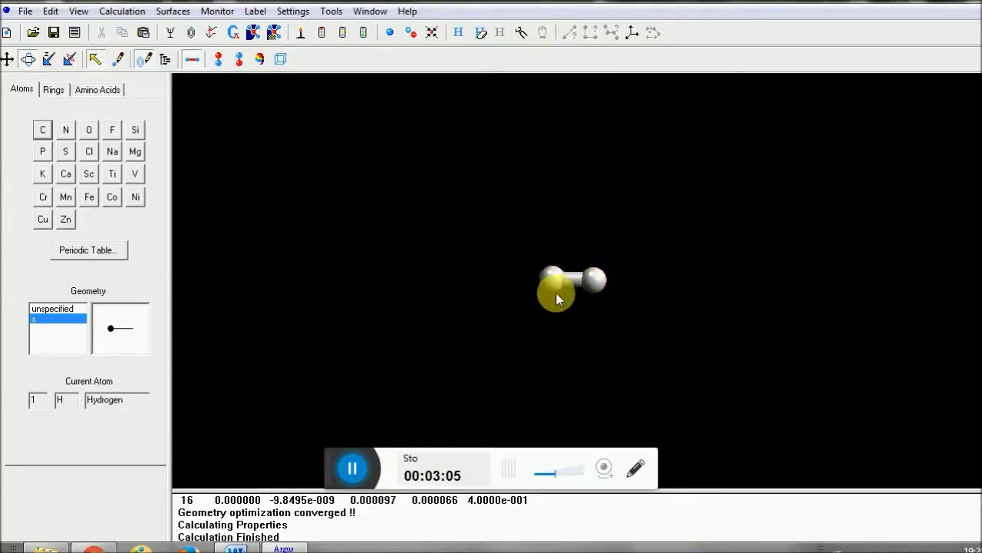
pyautogui.click(556, 280)
pyautogui.click(598, 284)
pyautogui.click(600, 285)
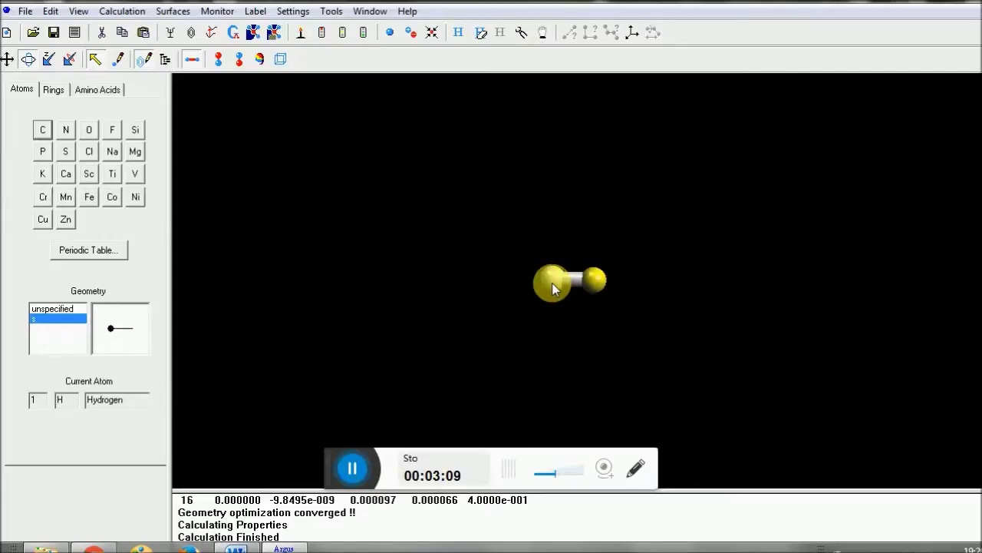
pyautogui.click(552, 282)
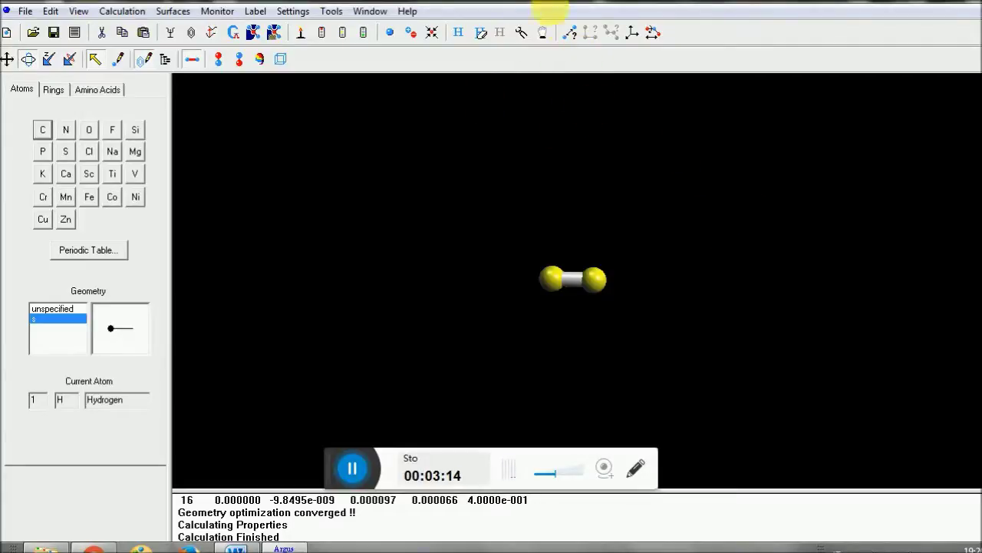
pyautogui.click(569, 36)
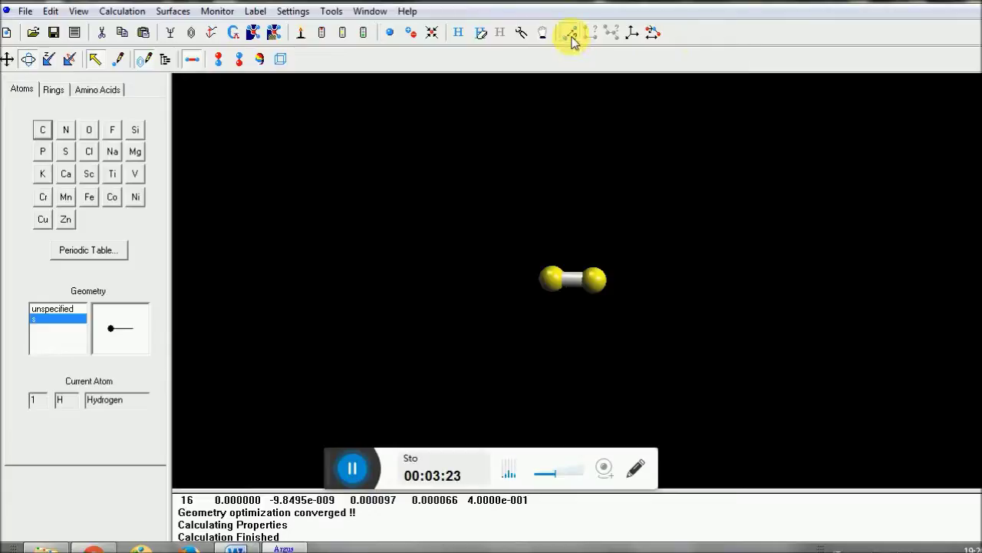
pyautogui.click(588, 268)
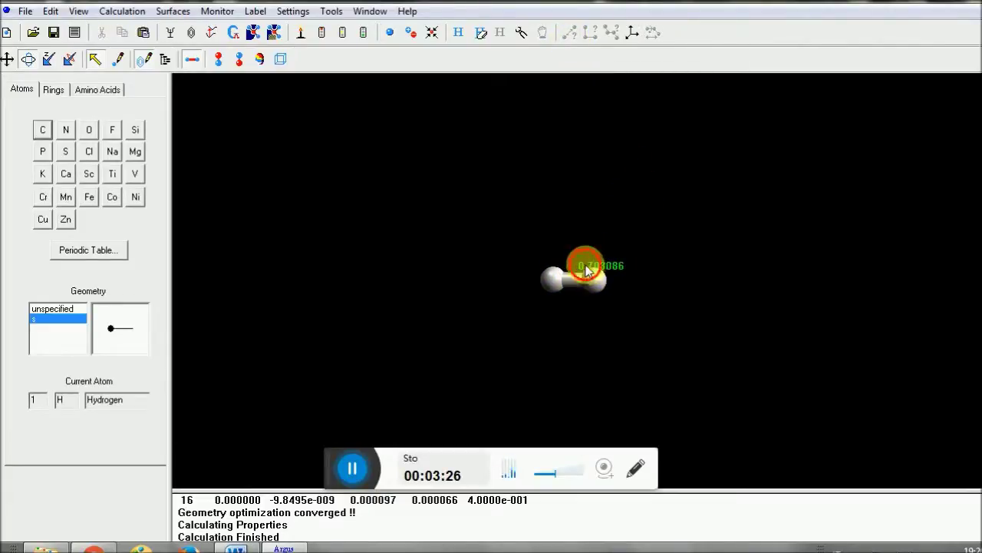
# - Label all atoms of the hydrogen molecule
pyautogui.moveTo(597, 293); pyautogui.dragTo(609, 379)
pyautogui.moveTo(607, 271); pyautogui.dragTo(621, 226)
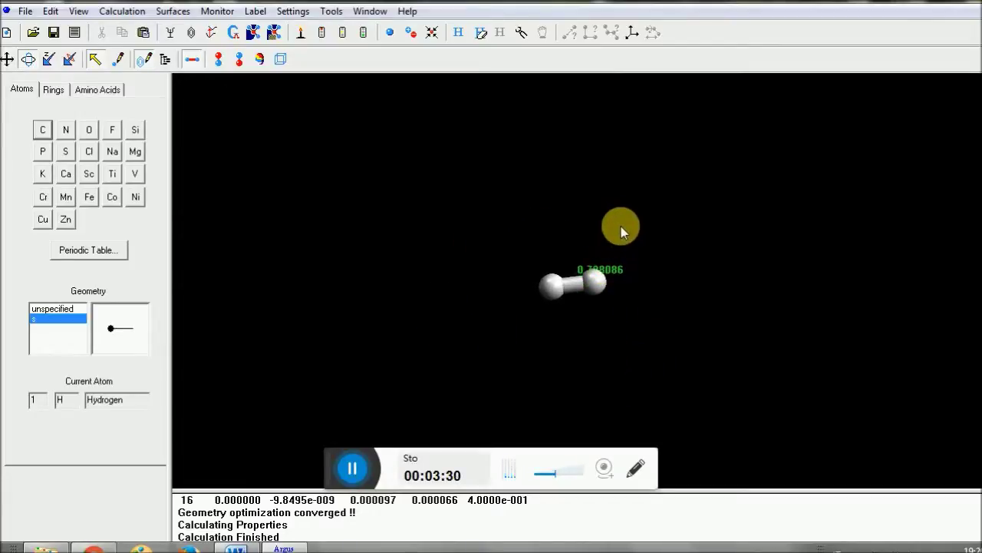
pyautogui.click(49, 59)
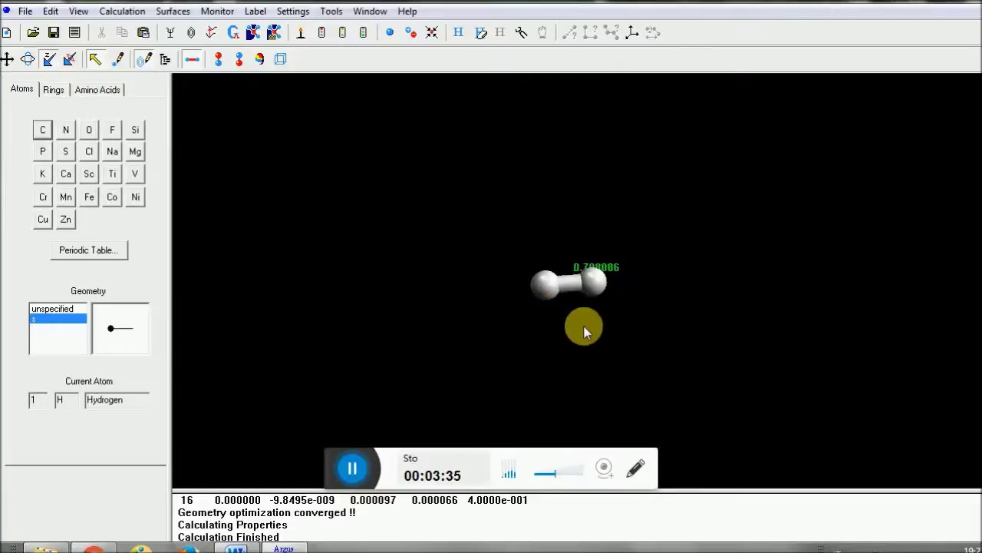
pyautogui.click(69, 61)
pyautogui.moveTo(554, 295); pyautogui.dragTo(504, 188)
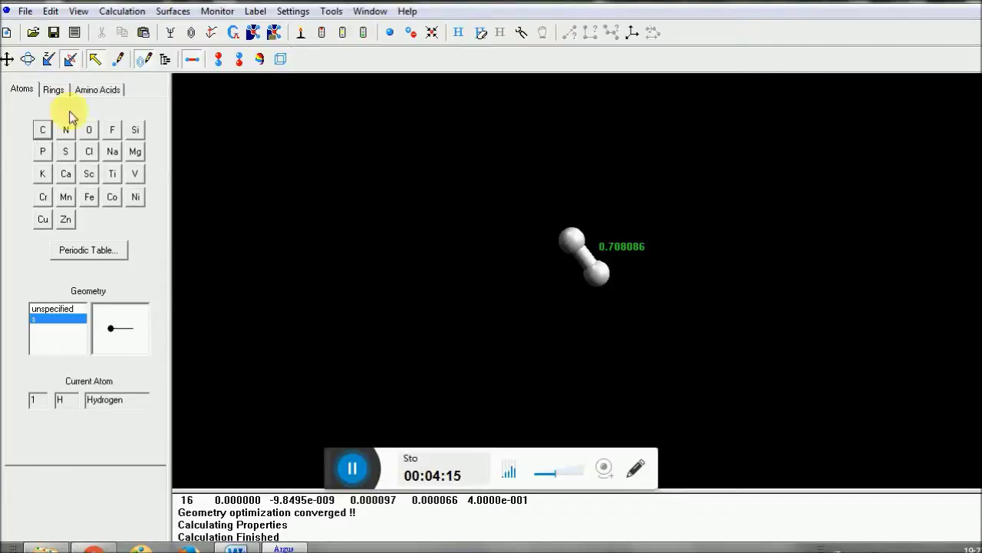
pyautogui.click(254, 12)
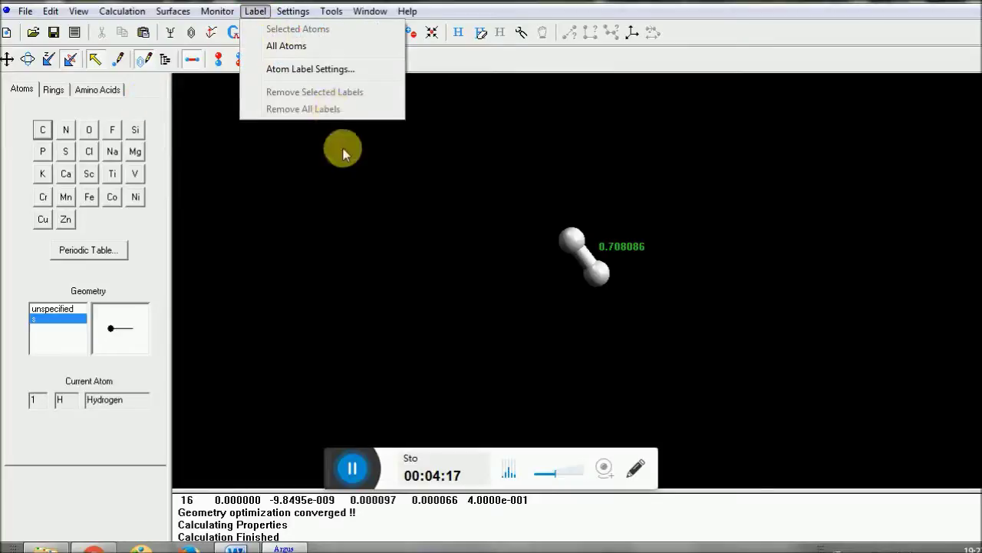
pyautogui.click(292, 47)
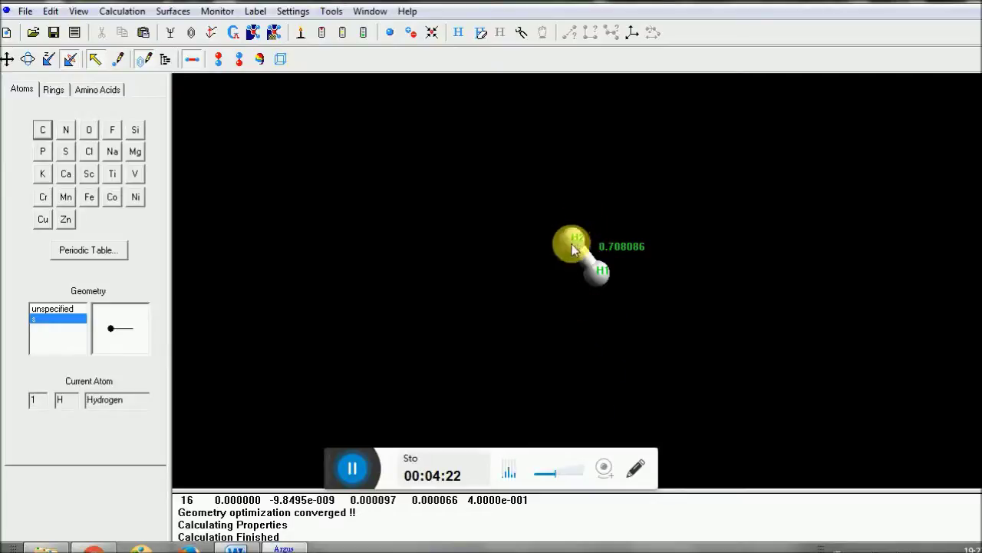
pyautogui.moveTo(574, 252); pyautogui.dragTo(548, 327)
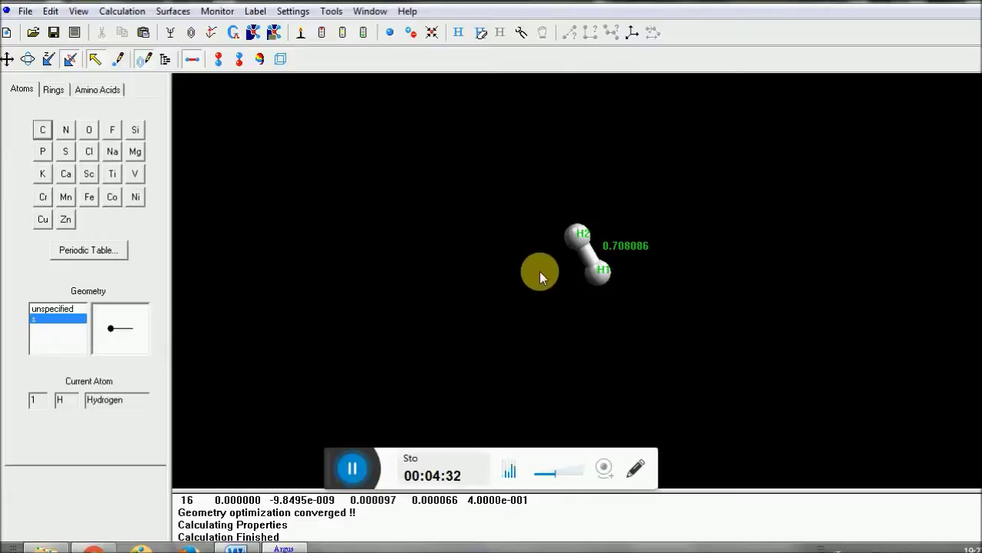
# - Optimize the hydrogen molecule's geometry again using the AM1 quantum mechanics method
pyautogui.click(129, 13)
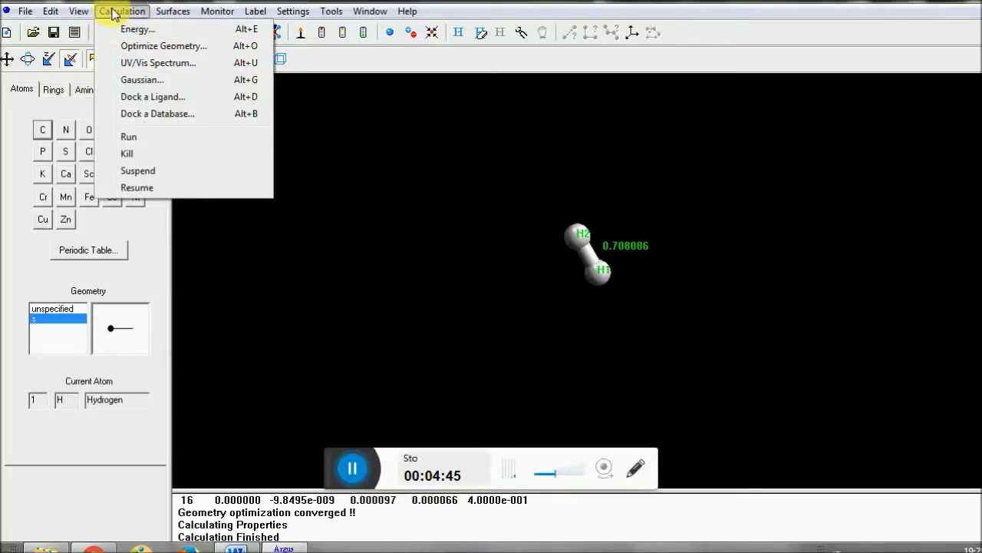
pyautogui.click(144, 47)
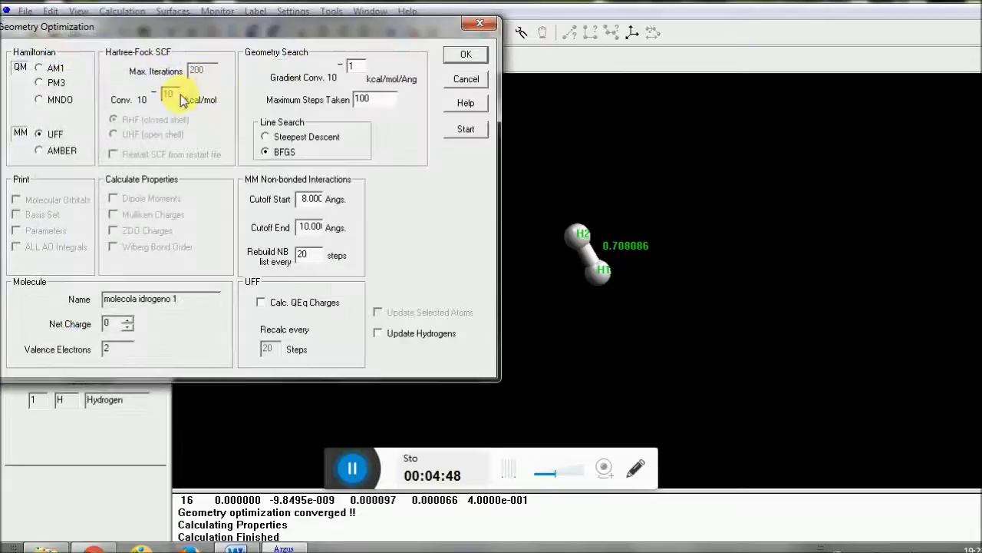
pyautogui.click(40, 68)
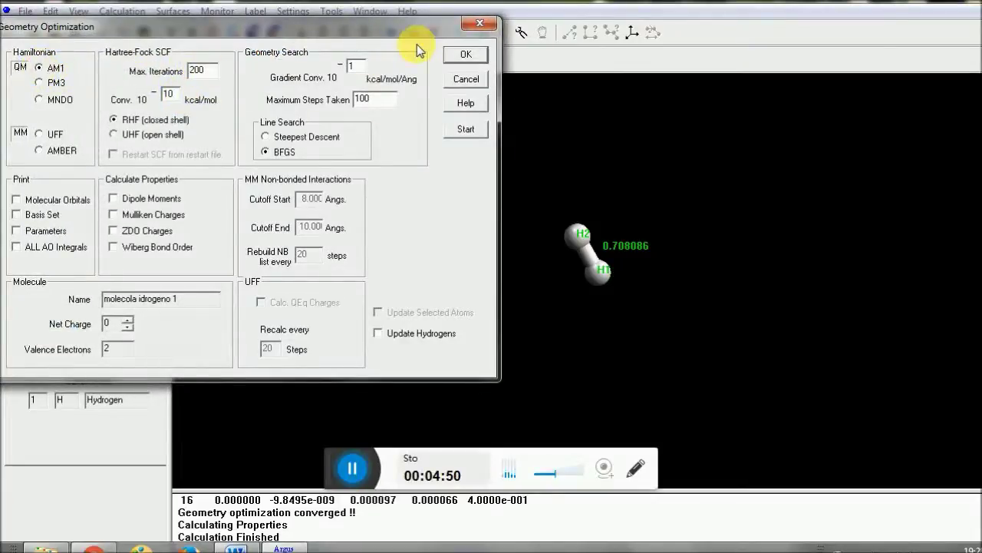
pyautogui.click(462, 55)
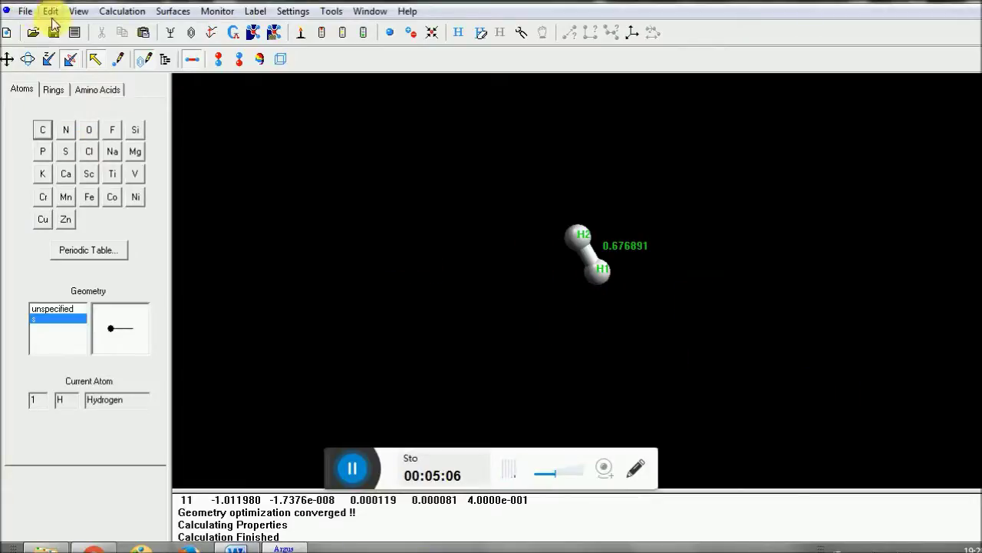
# - Save a copy of the optimized molecule as "molecola idrogeno 1 normalizzata" in the Molecole folder
pyautogui.click(23, 13)
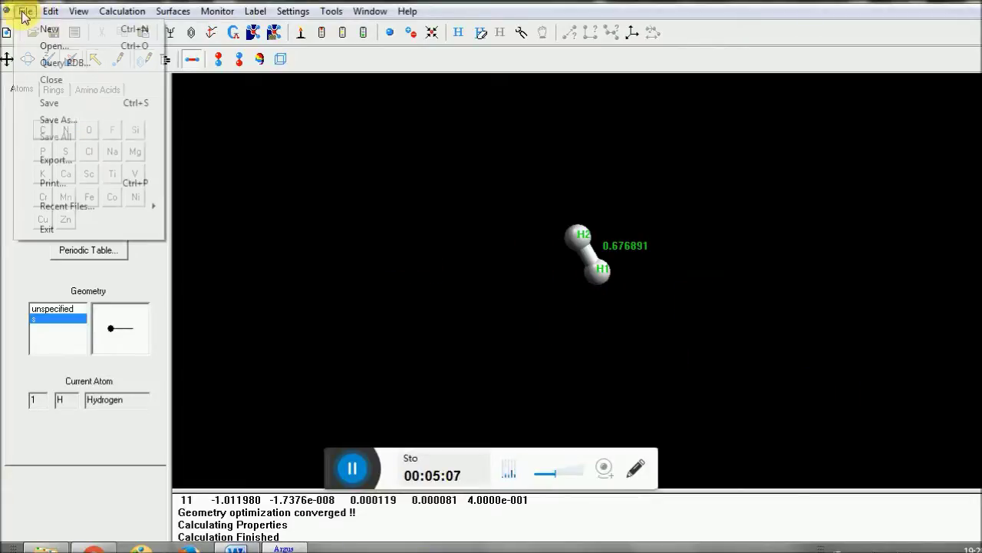
pyautogui.click(65, 120)
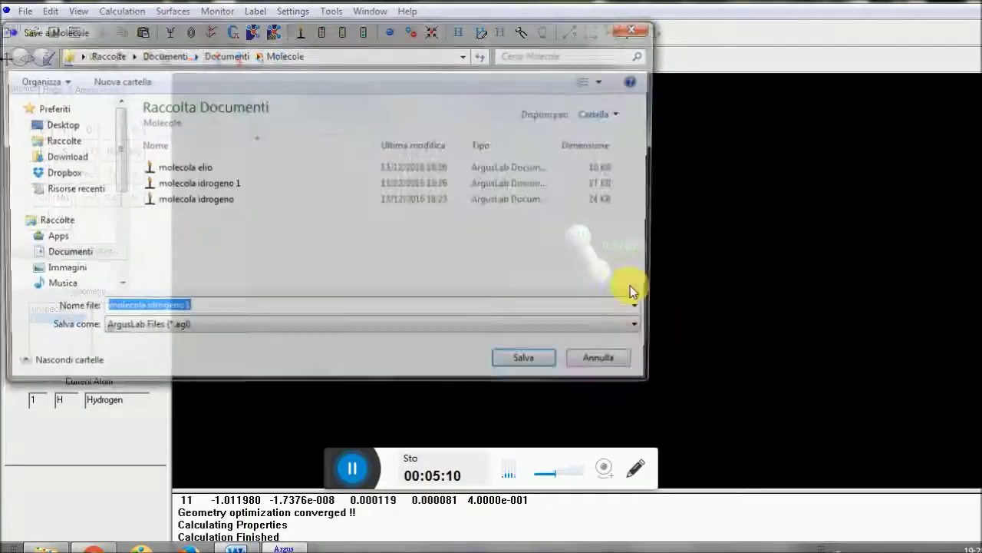
pyautogui.click(237, 314)
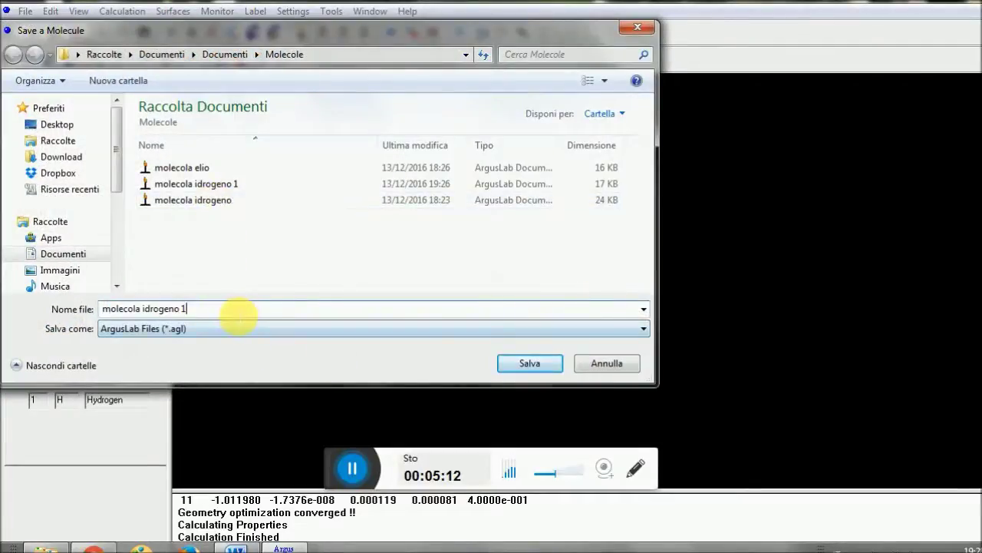
pyautogui.write('v')
pyautogui.press('BackSpace')
pyautogui.write('normalizzata')
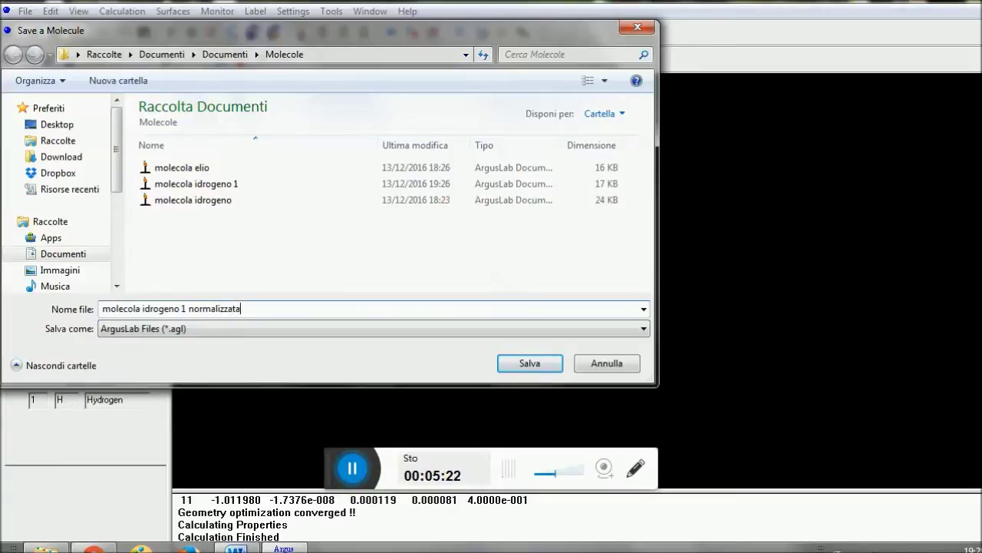
pyautogui.click(545, 366)
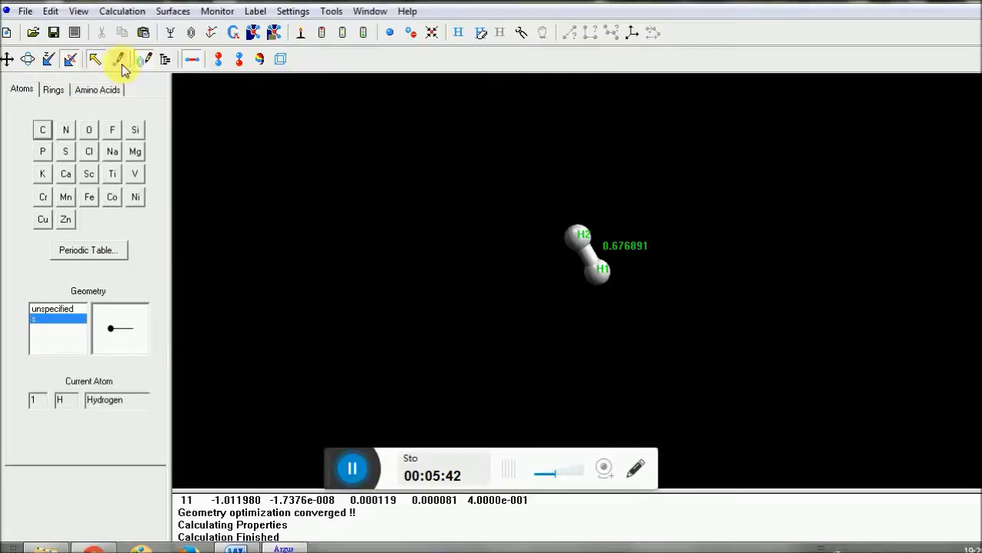
# - Center the hydrogen molecule in the view and zoom in to enlarge its atoms and labels
pyautogui.click(432, 35)
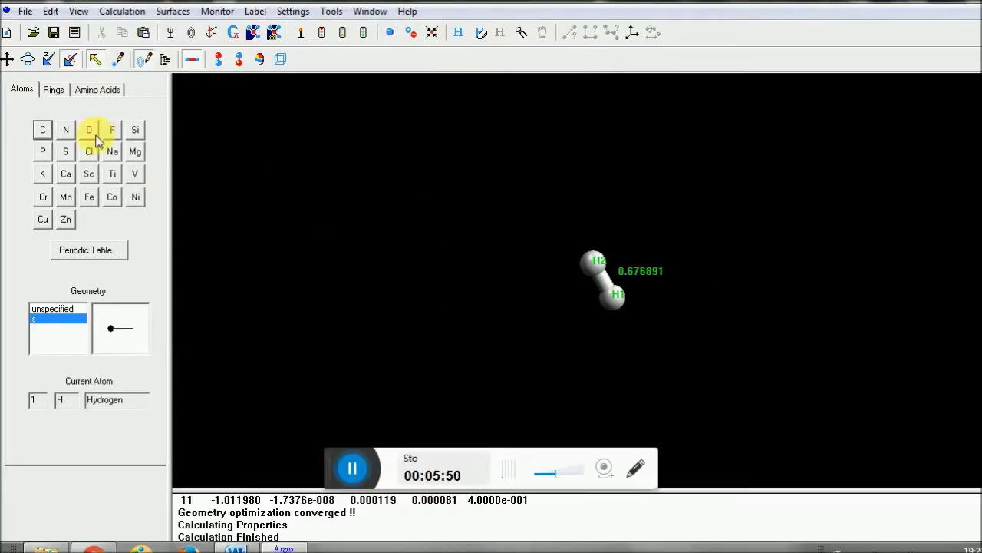
pyautogui.click(46, 59)
pyautogui.click(593, 270)
pyautogui.moveTo(593, 273); pyautogui.dragTo(602, 389)
pyautogui.click(46, 61)
pyautogui.click(631, 310)
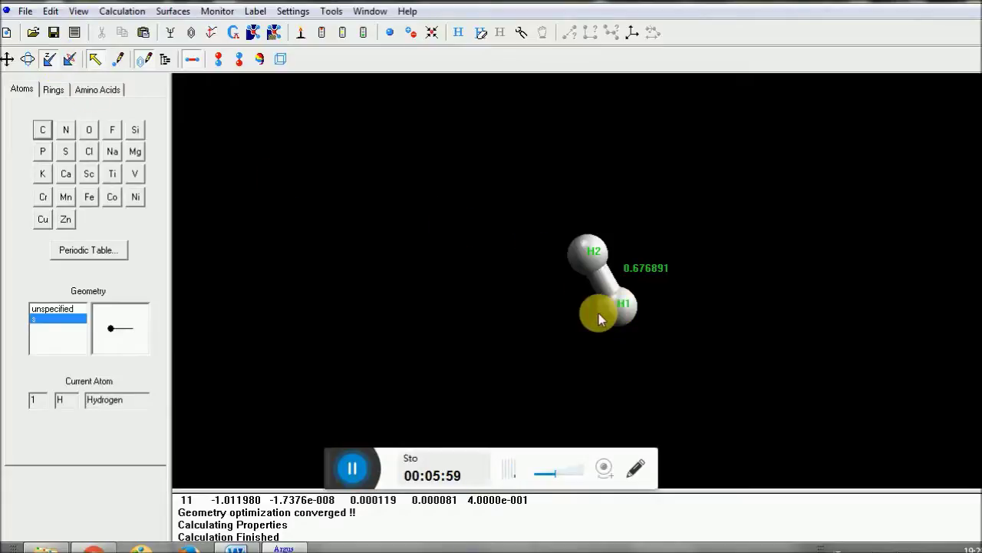
# - Rotate the hydrogen molecule until its bond is closer to horizontal and shift it leftward in the view
pyautogui.click(70, 59)
pyautogui.moveTo(665, 233); pyautogui.dragTo(430, 329)
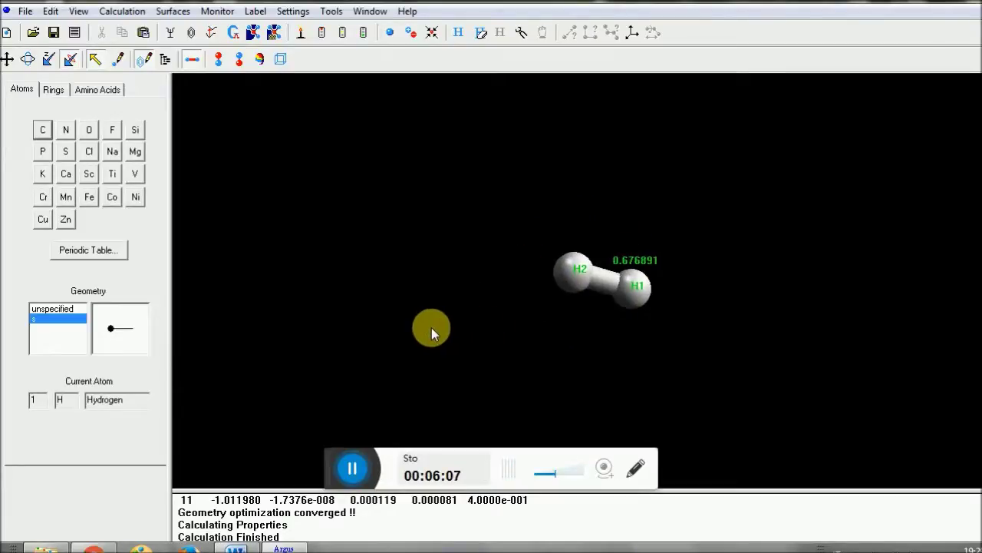
pyautogui.click(8, 61)
pyautogui.moveTo(608, 282); pyautogui.dragTo(294, 269)
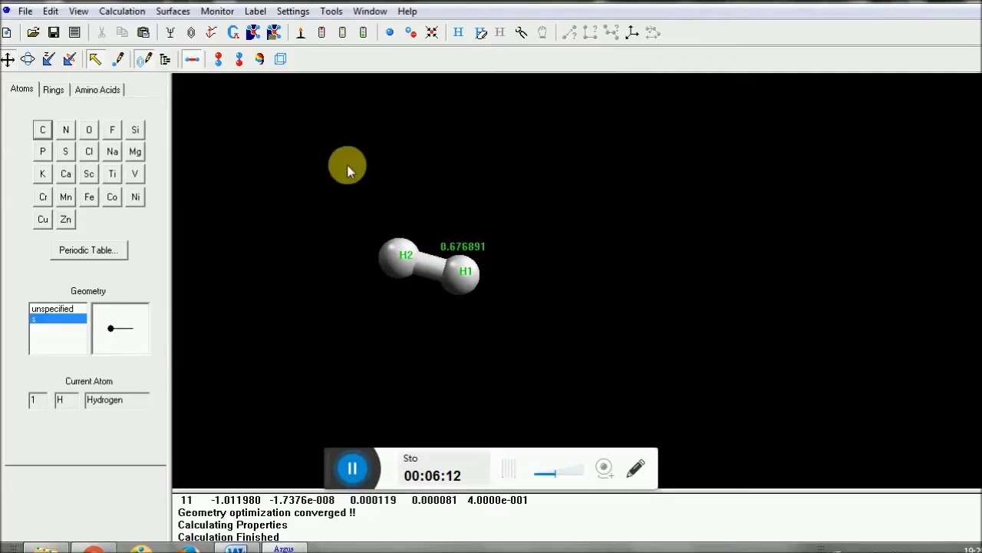